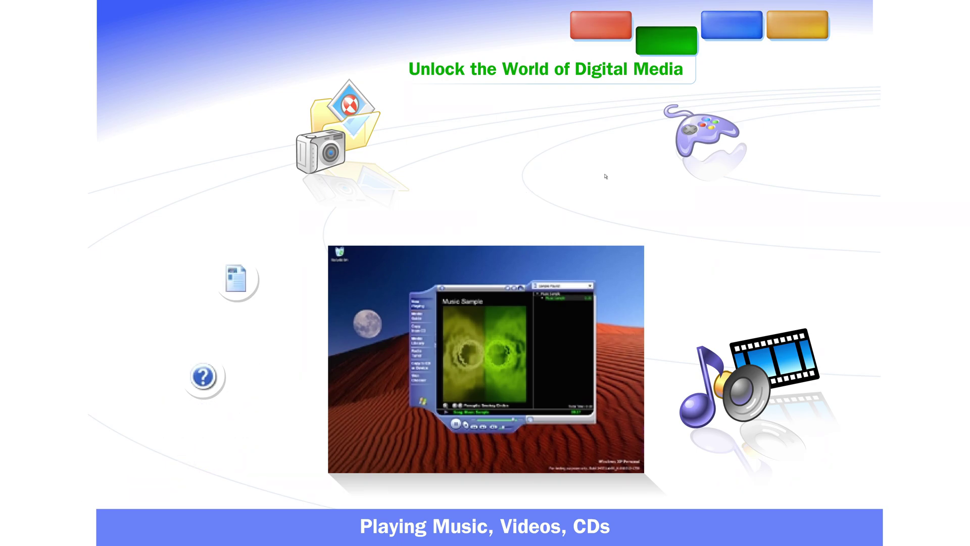
- Select the gamepad icon to go to the Optimized for Games and DVDs slide
left_click(700, 133)
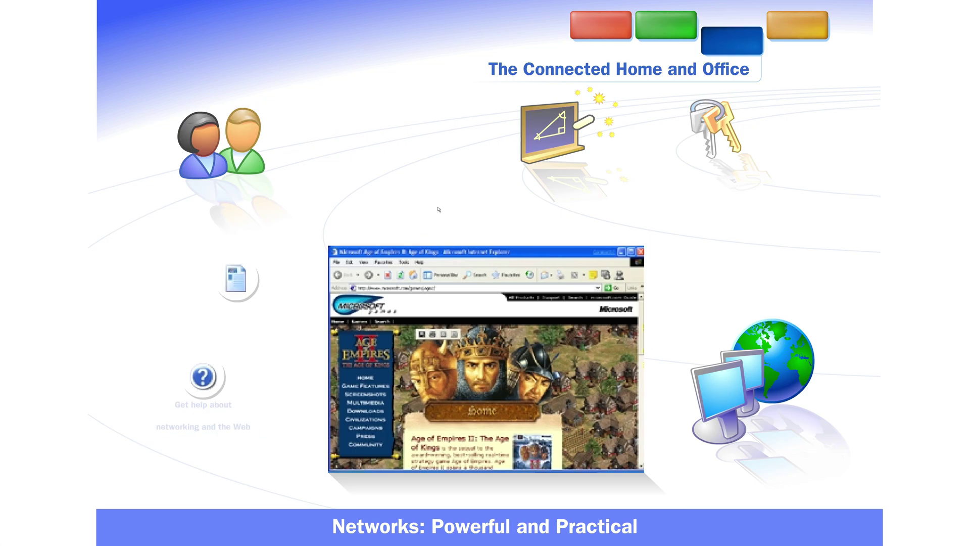
- Select the chalkboard icon to show the Let the Wizard do the Work slide
left_click(556, 133)
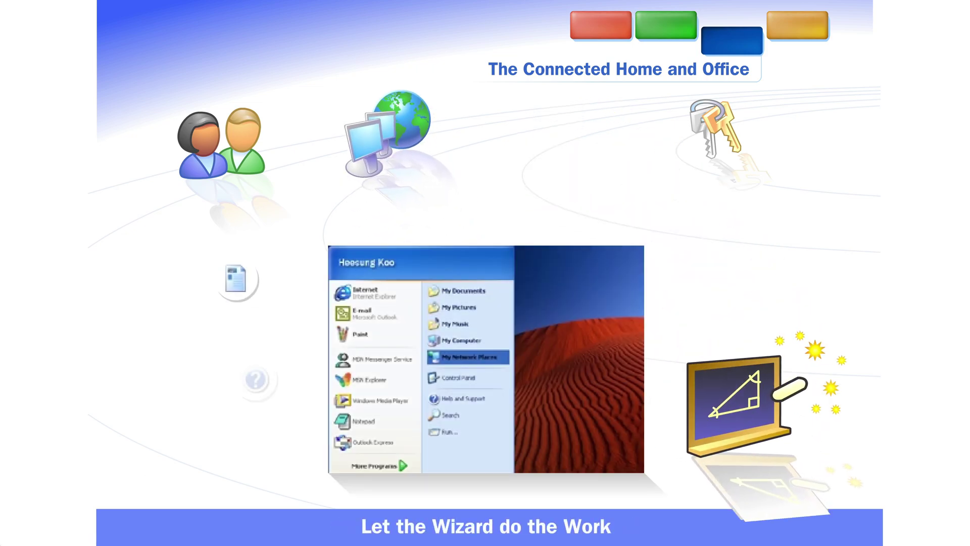